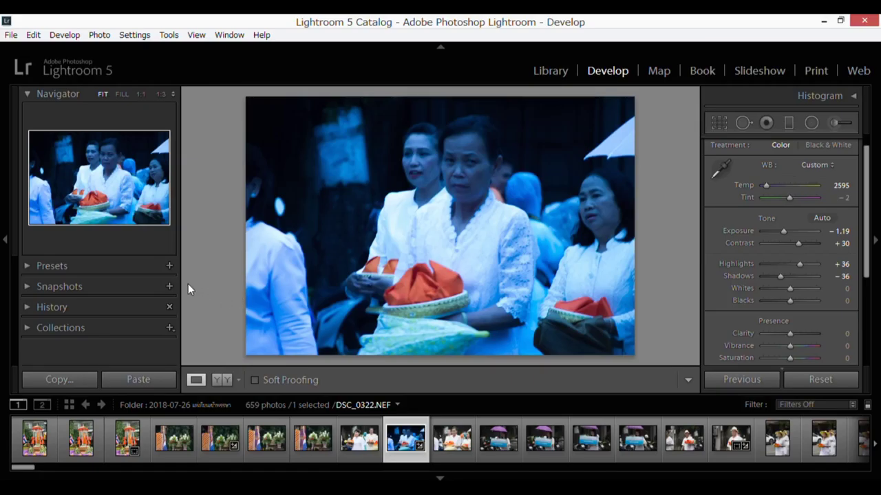
Reset DSC_0322.NEF to As Shot white balance (5300) with all tone sliders at zero.
left_click(828, 379)
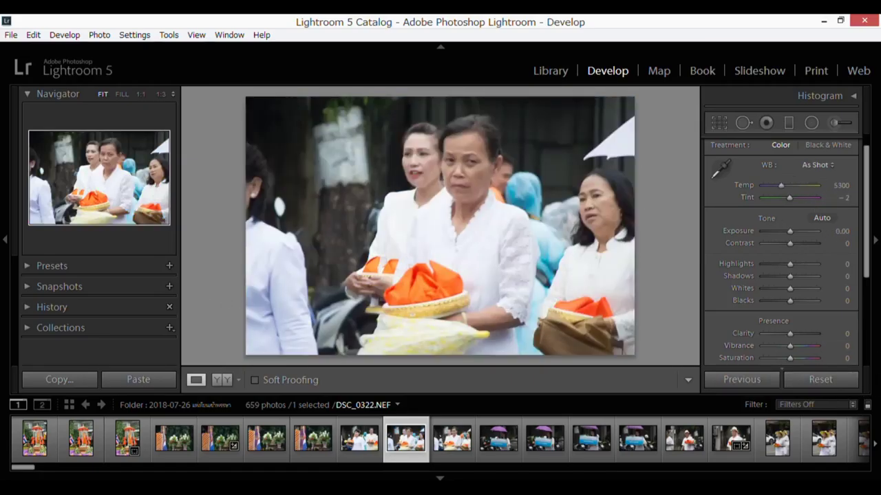
mouse_move(868, 217)
left_mouse_down()
mouse_move(869, 194)
mouse_move(871, 269)
mouse_move(868, 189)
left_mouse_up()
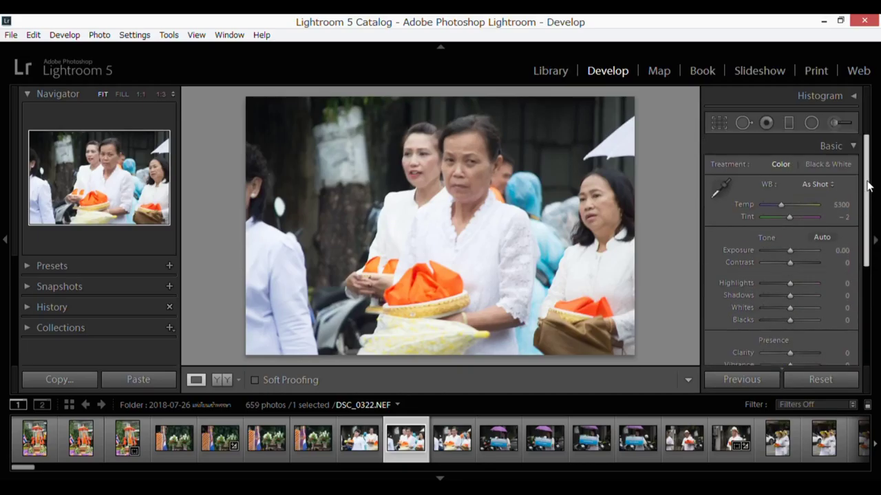
left_click(52, 266)
scroll(43, 303, "down", 2)
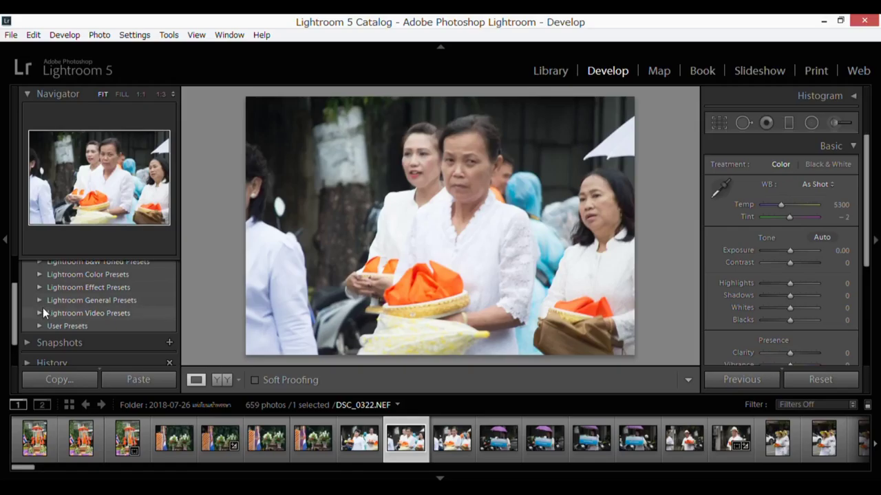
Expand the Lightroom General Presets group and browse its presets.
left_click(39, 301)
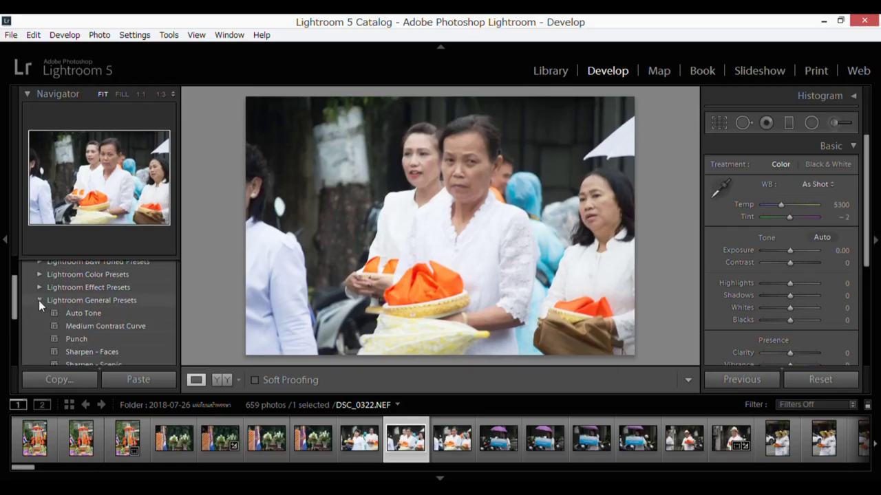
scroll(135, 310, "down", 1)
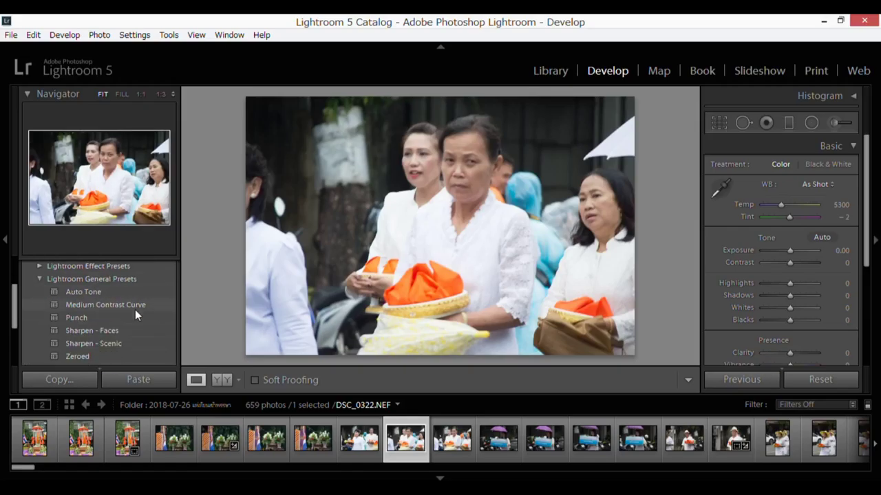
scroll(135, 310, "down", 1)
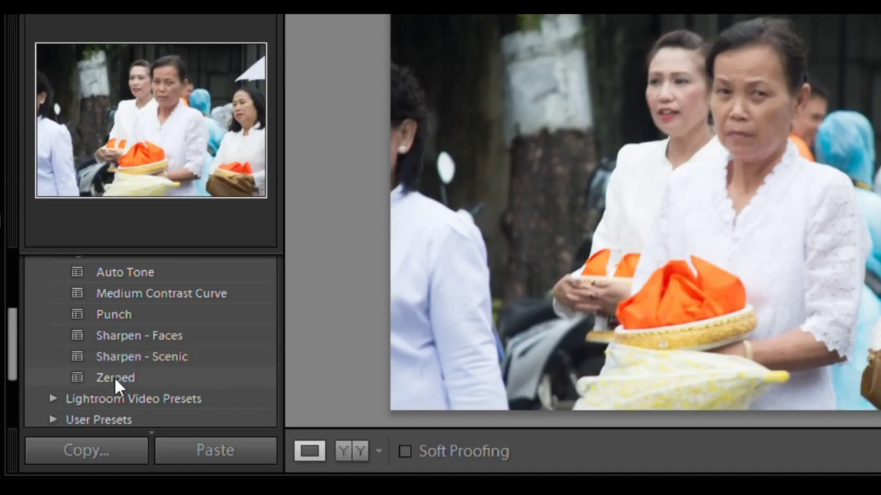
scroll(126, 377, "up", 3)
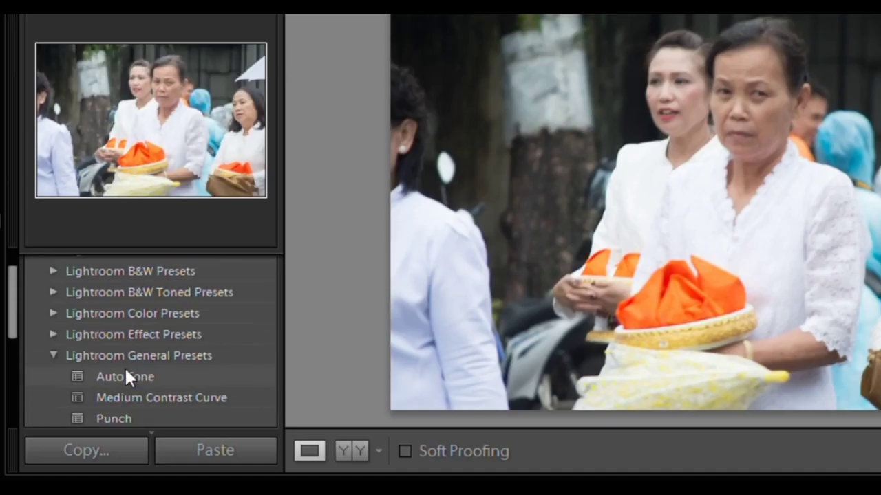
Expand Lightroom Color Presets and browse Aged Photo, Bleach Bypass, Cold Tone and others.
left_click(55, 313)
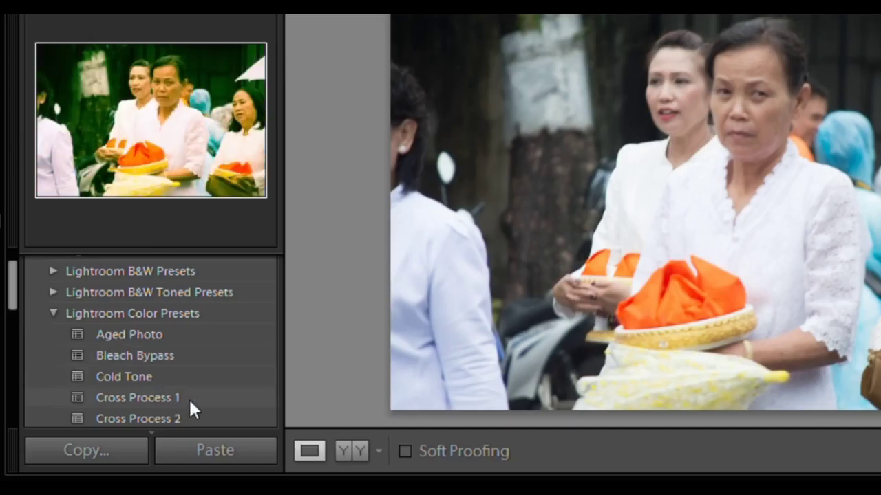
scroll(178, 395, "down", 2)
scroll(178, 395, "down", 2)
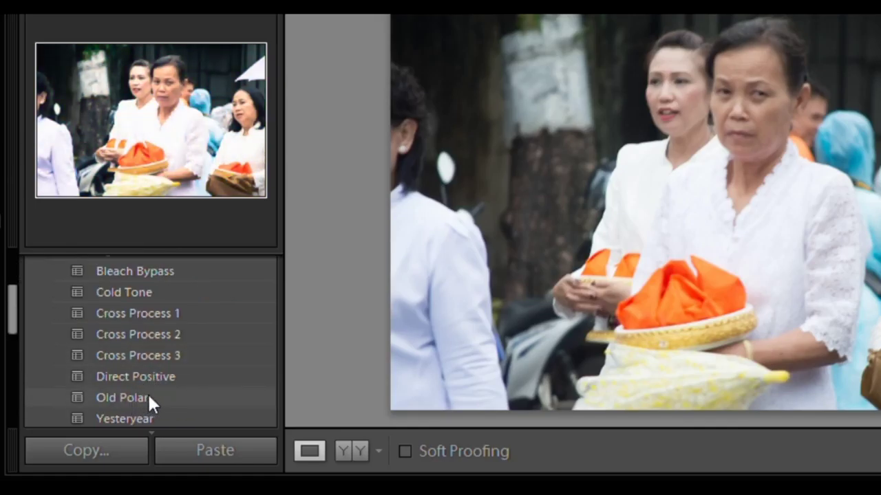
scroll(154, 384, "down", 1)
scroll(154, 384, "down", 1)
scroll(154, 384, "up", 2)
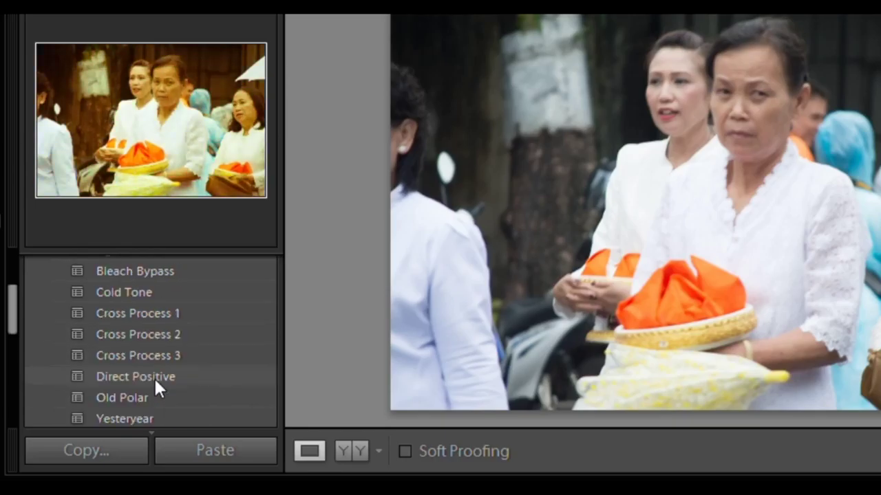
scroll(154, 384, "up", 2)
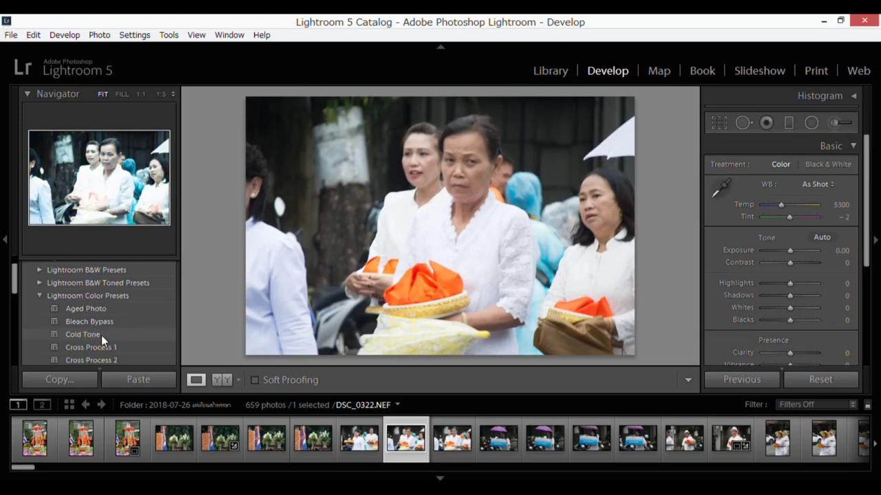
scroll(101, 335, "up", 1)
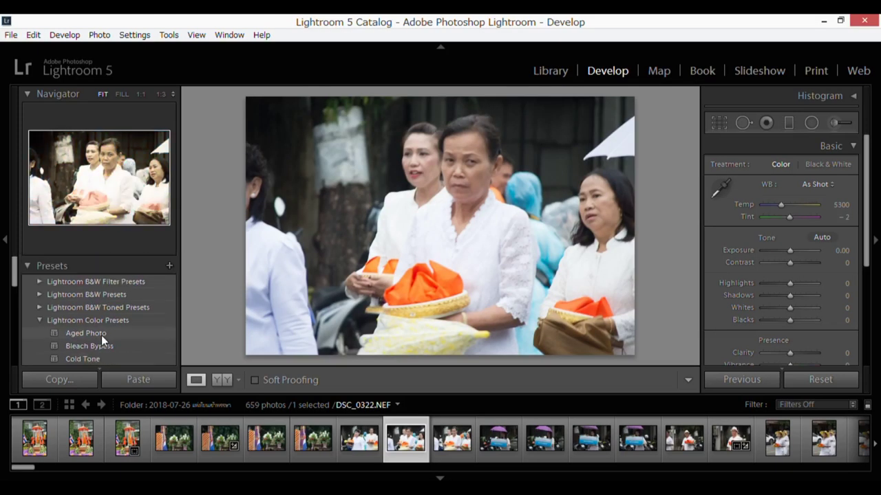
scroll(101, 335, "down", 1)
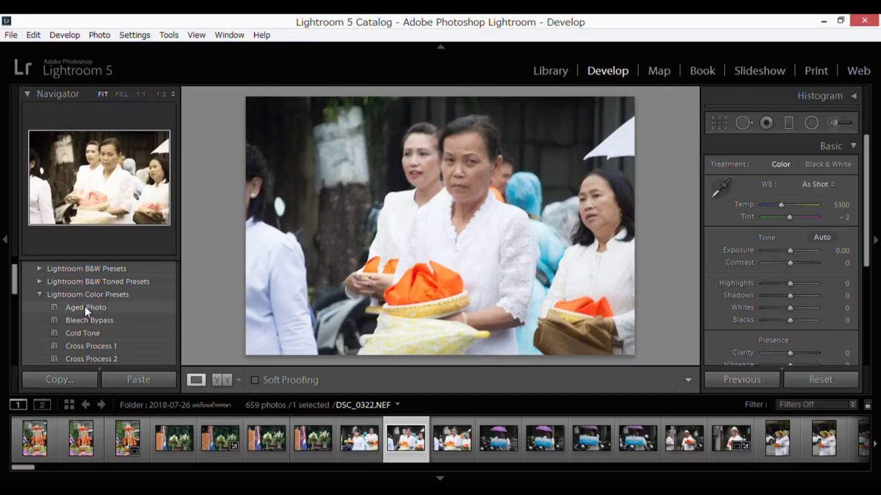
Preview the Aged Photo, Bleach Bypass and Cold Tone presets, ending on Cold Tone.
left_click(85, 306)
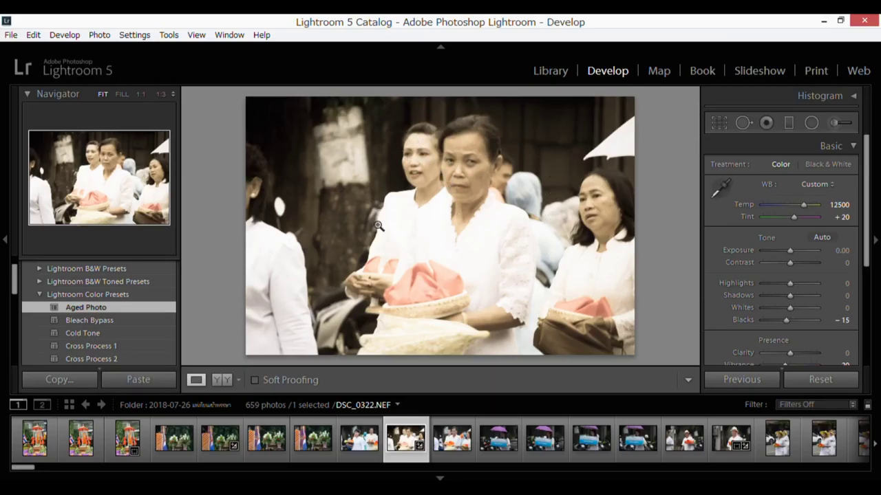
left_click(79, 320)
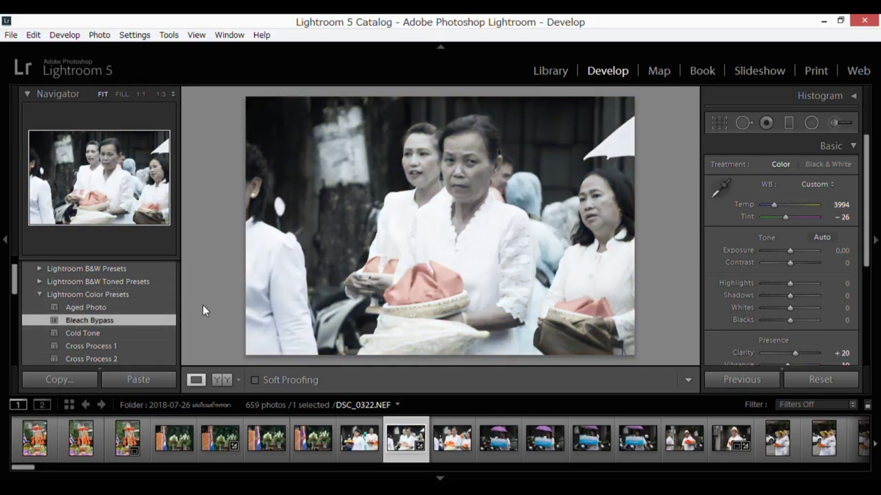
left_click(84, 333)
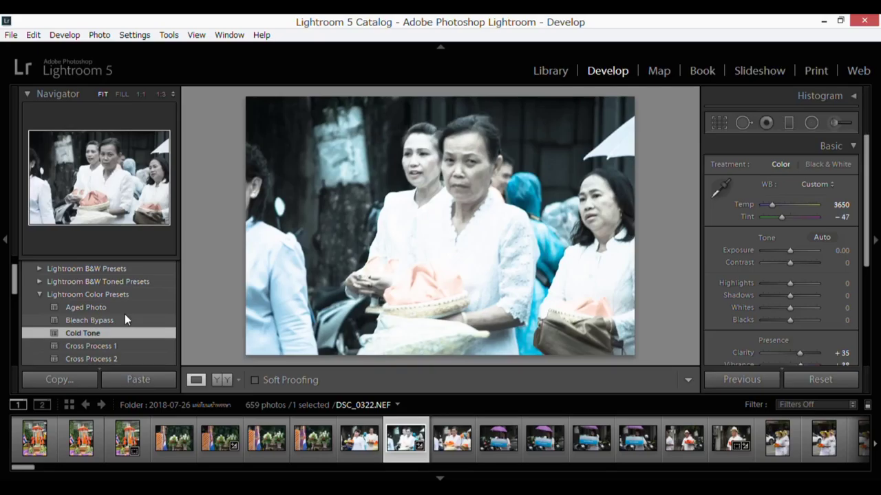
scroll(124, 314, "up", 1)
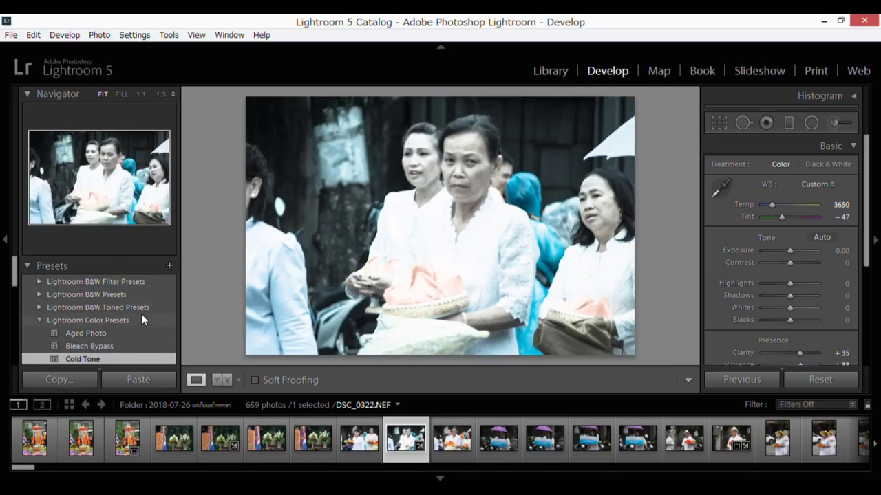
scroll(141, 317, "down", 2)
scroll(141, 318, "down", 5)
scroll(141, 318, "down", 1)
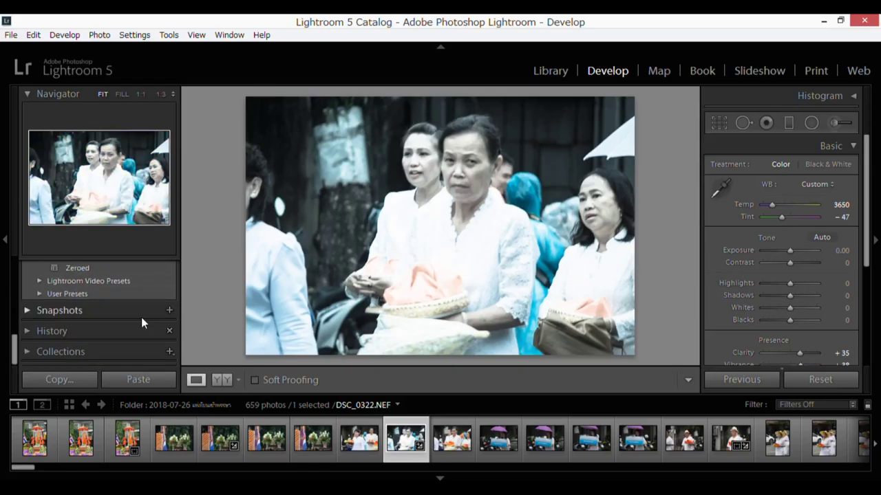
scroll(141, 318, "up", 1)
scroll(110, 319, "up", 3)
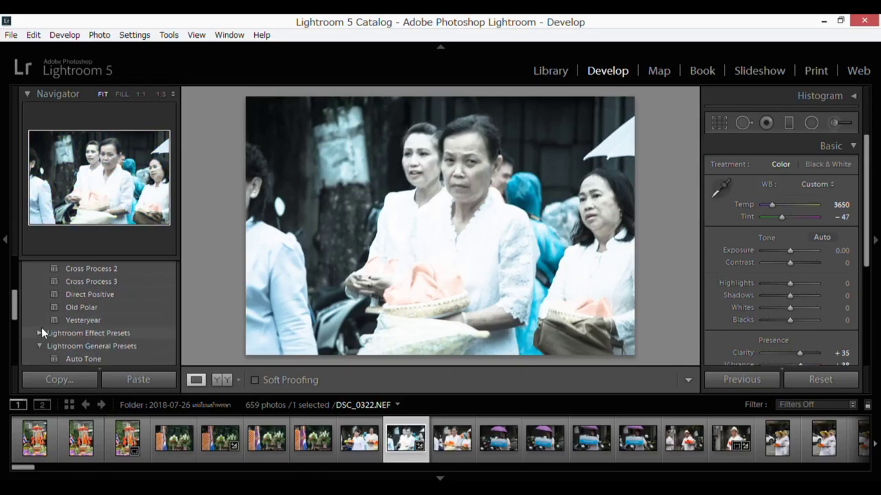
Collapse the Lightroom General Presets and Lightroom Color Presets groups.
left_click(37, 344)
scroll(82, 322, "up", 3)
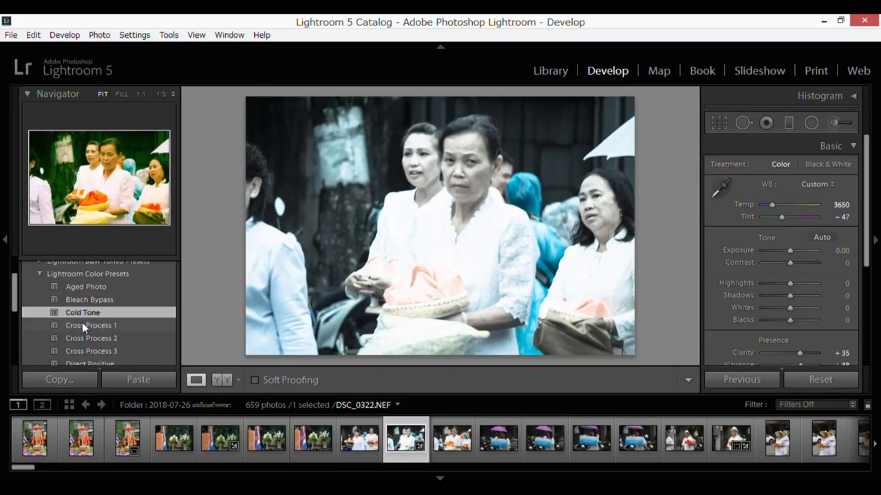
left_click(38, 274)
scroll(119, 304, "up", 2)
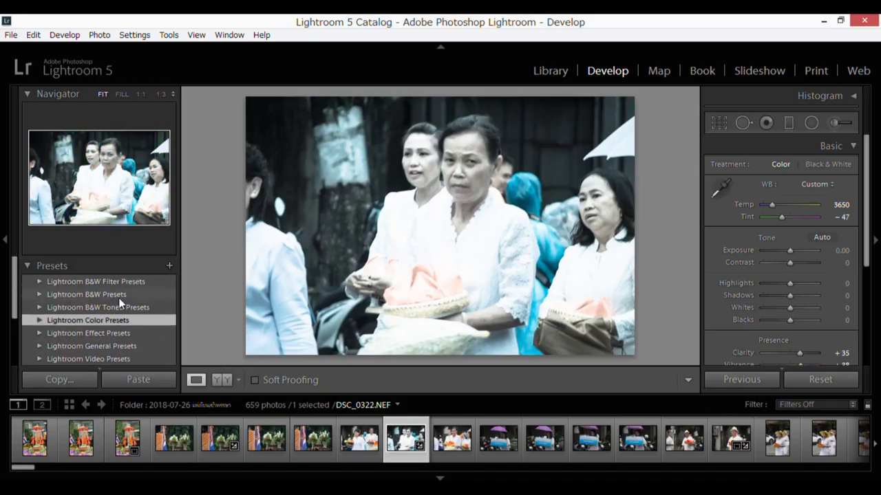
scroll(119, 298, "down", 2)
scroll(119, 298, "down", 1)
scroll(119, 298, "up", 1)
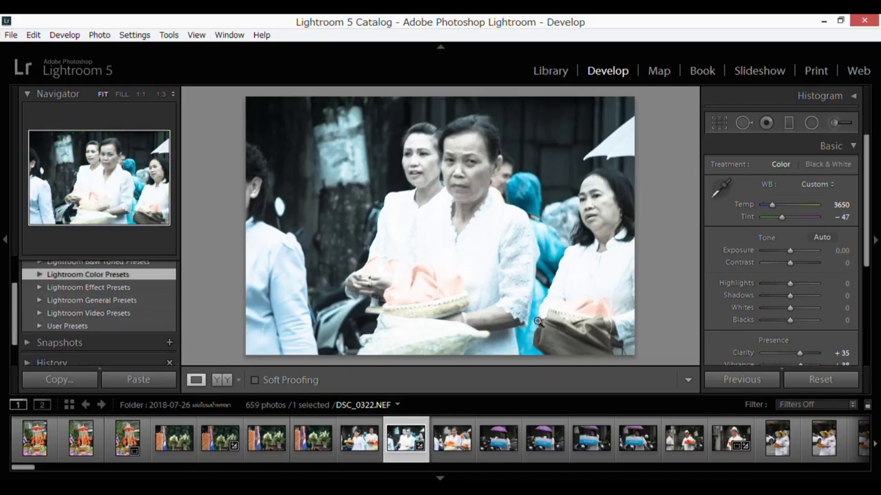
Reset the photo to defaults and expand User Presets to view the saved presets.
left_click(836, 383)
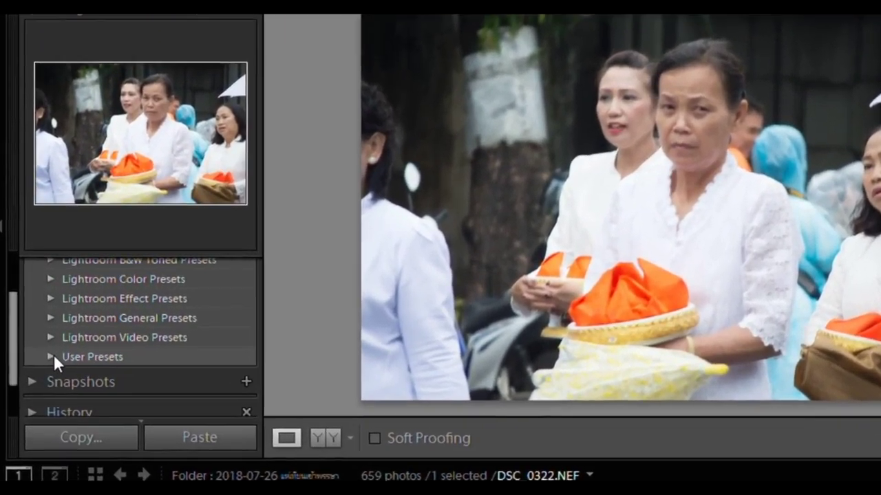
left_click(51, 356)
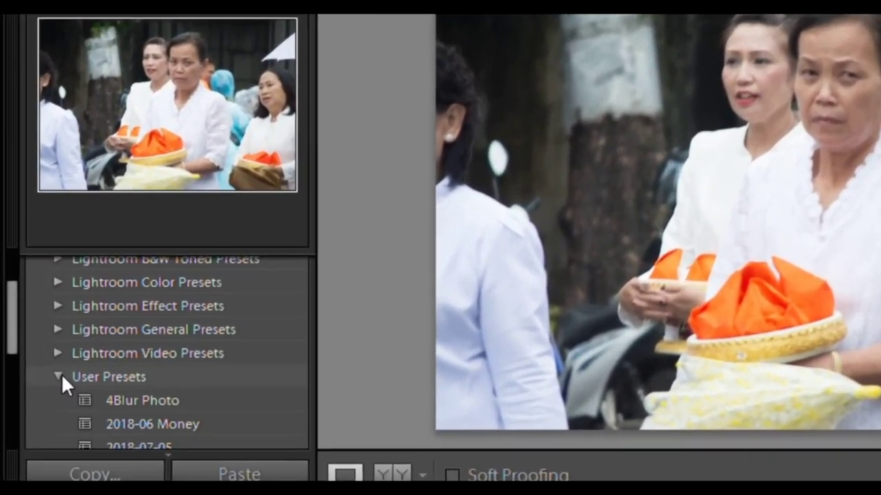
scroll(198, 390, "down", 3)
scroll(198, 390, "down", 1)
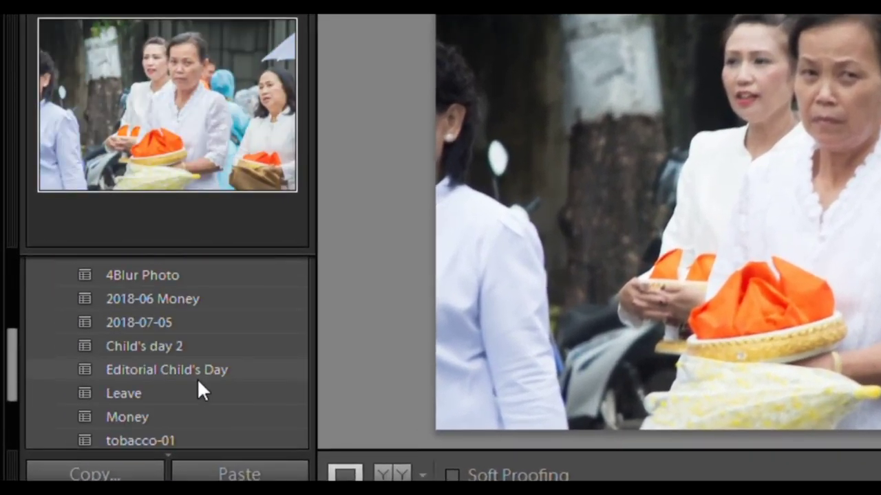
scroll(199, 391, "up", 1)
scroll(199, 390, "down", 1)
scroll(198, 390, "down", 2)
scroll(198, 390, "up", 1)
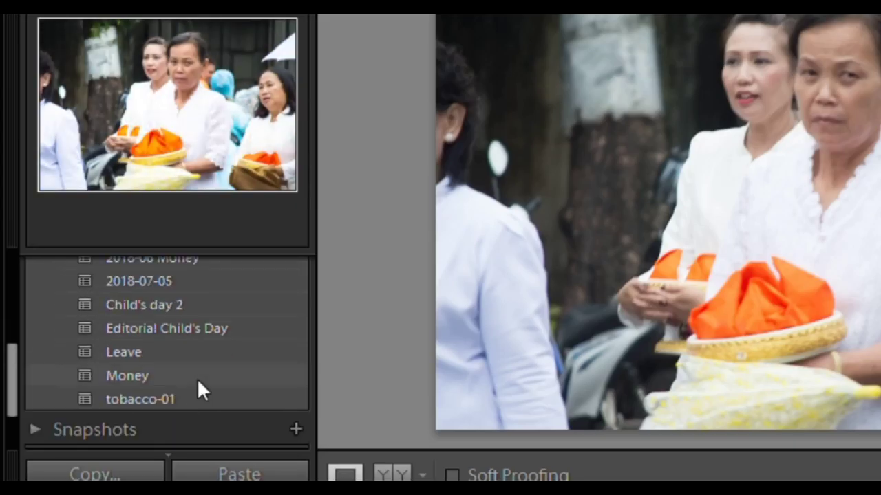
scroll(198, 390, "up", 1)
scroll(198, 390, "up", 1)
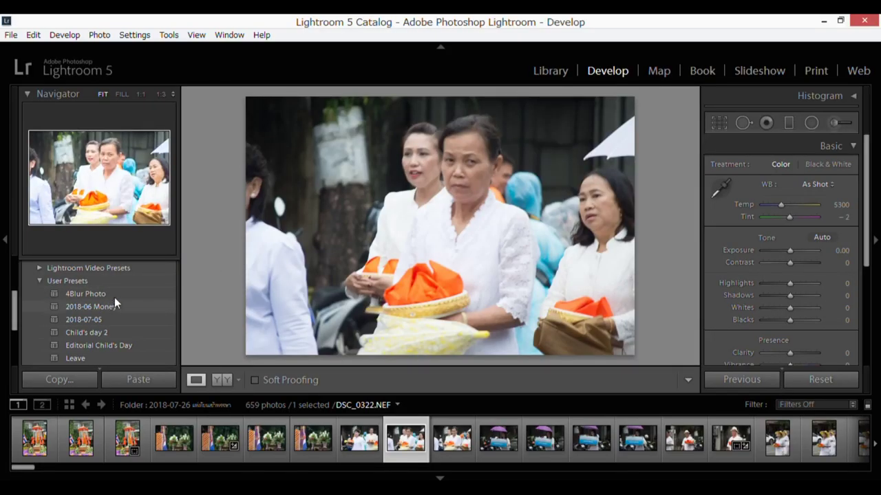
Zoom the photo to 1:1 and back to Fit, then switch to DSC_0337.NEF.
left_click(459, 235)
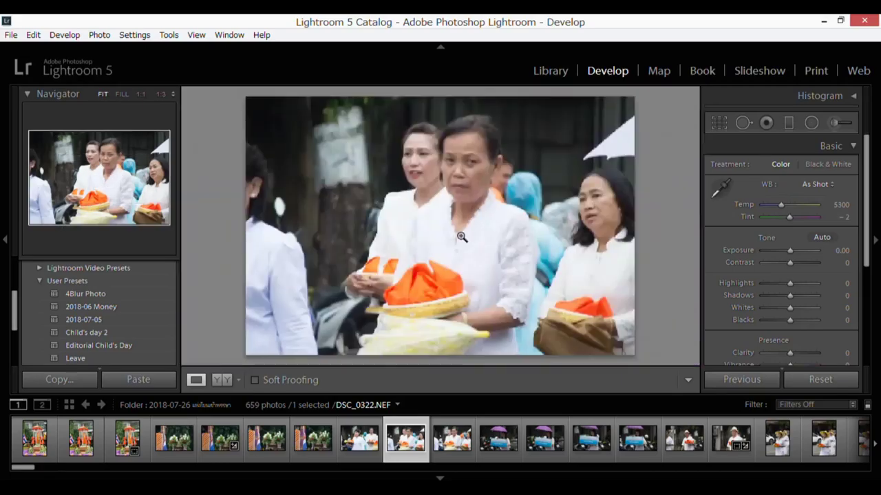
left_click(459, 235)
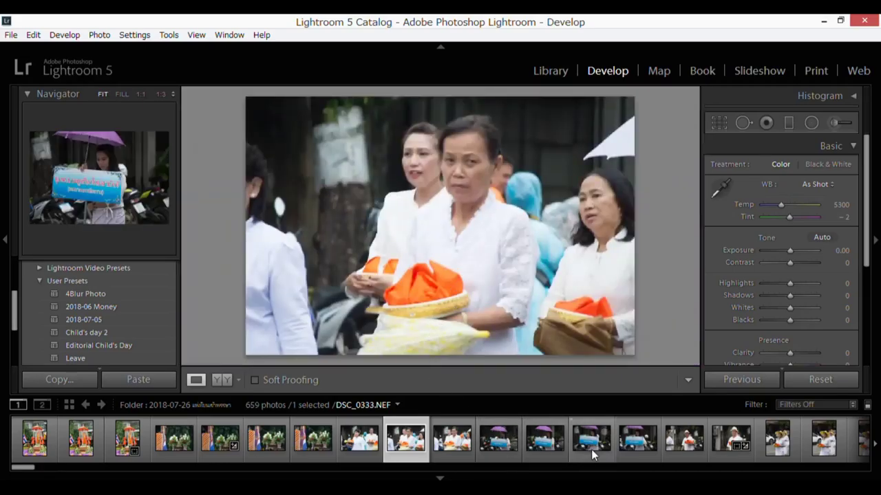
left_click(687, 441)
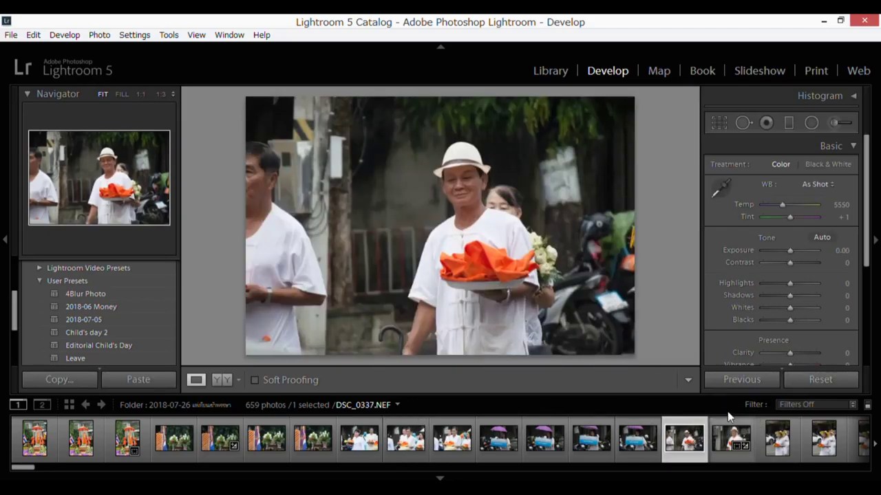
scroll(480, 433, "down", 3)
scroll(489, 443, "down", 3)
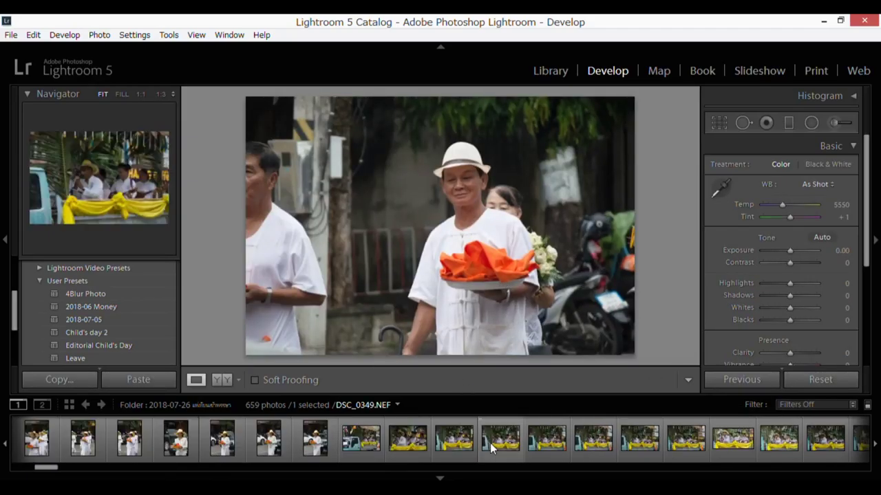
scroll(490, 443, "up", 3)
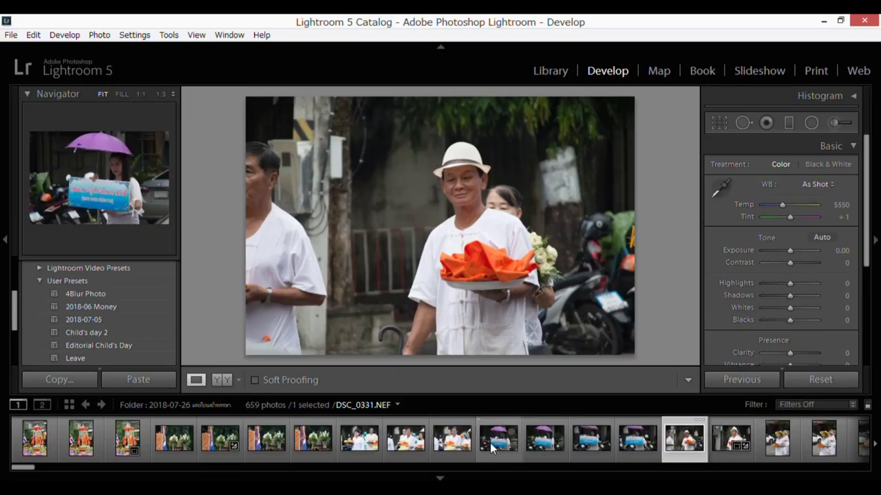
scroll(490, 443, "down", 3)
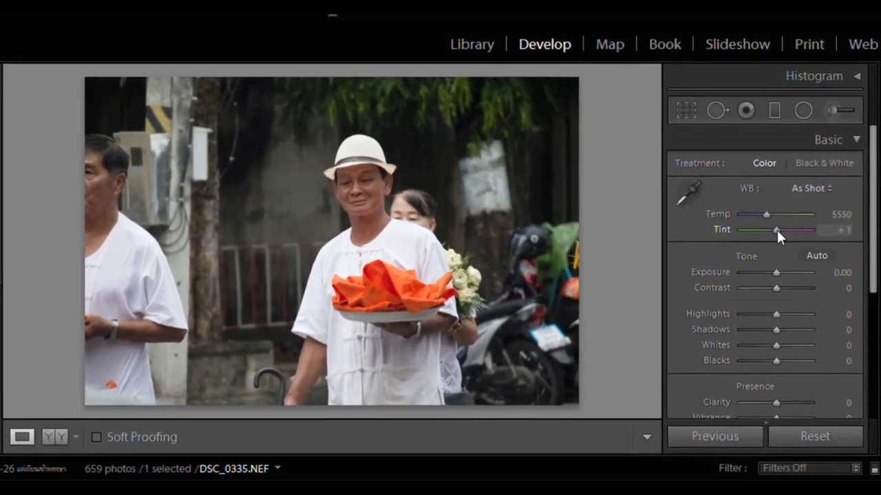
Set Tint −82, Temp 6643, Exposure −0.12 and Contrast +33 in the Basic panel.
left_click_drag(782, 223, 759, 232)
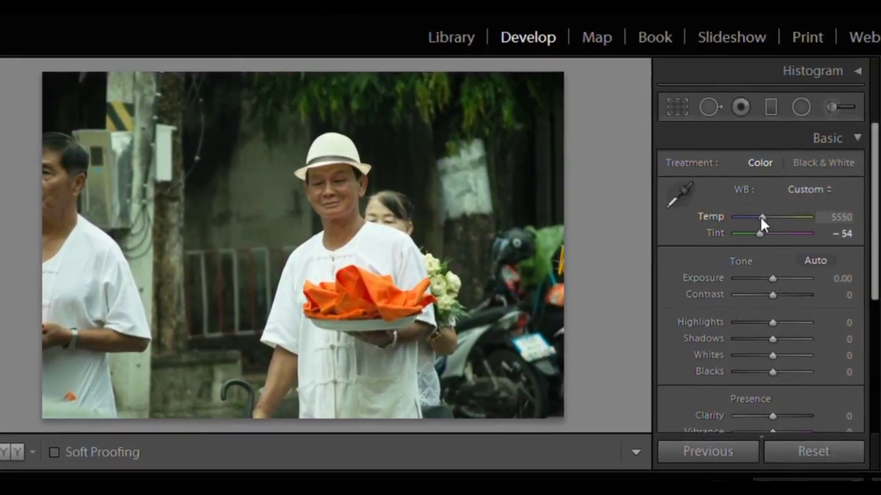
left_click_drag(762, 217, 752, 233)
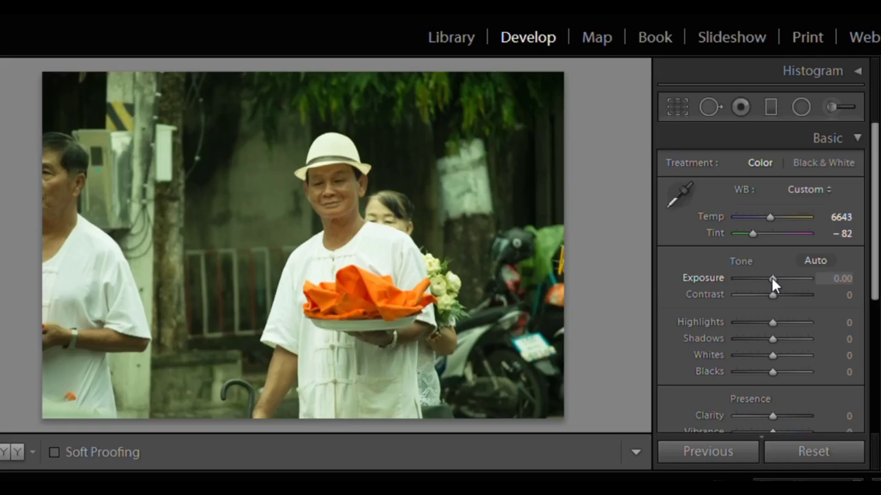
left_click_drag(771, 278, 783, 294)
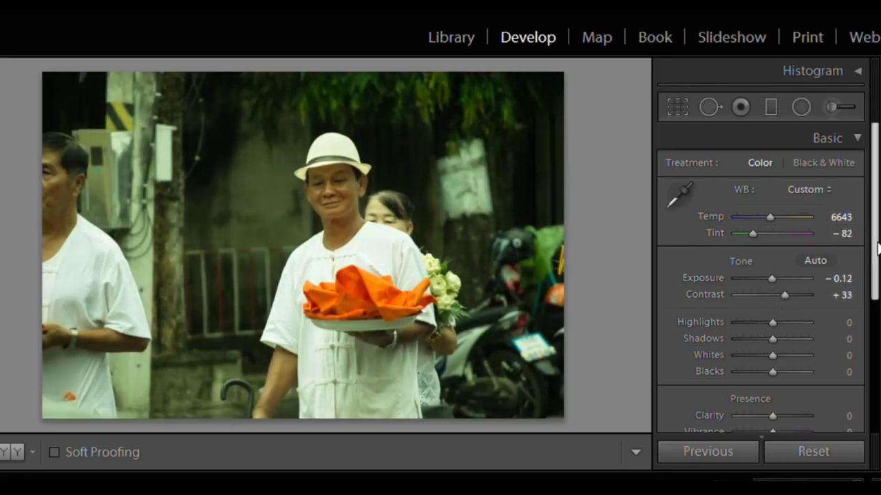
left_click_drag(875, 245, 876, 339)
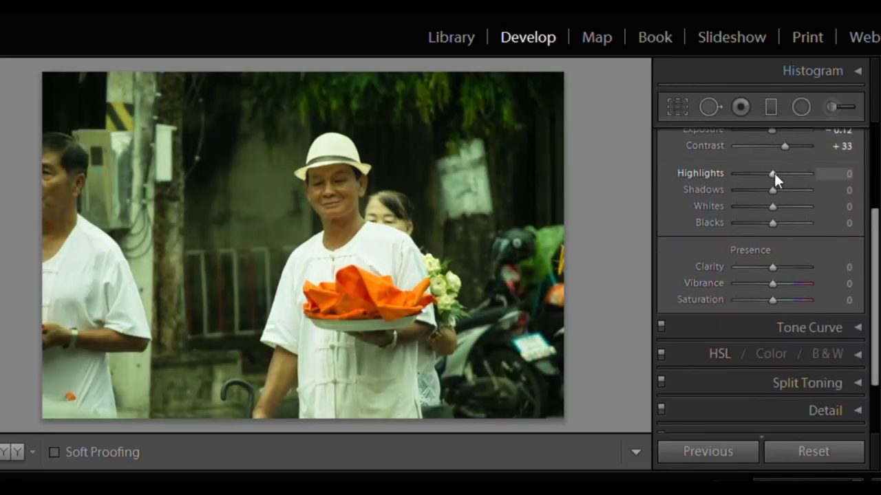
Set Highlights −100, Shadows +71, Whites +21, Vibrance −26 and Saturation −17.
left_click_drag(773, 173, 729, 172)
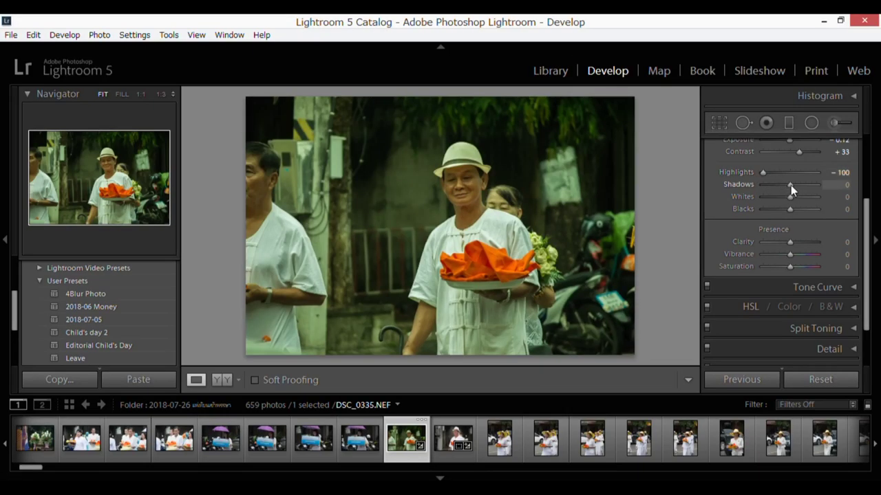
mouse_move(791, 185)
left_mouse_down()
mouse_move(809, 185)
mouse_move(796, 199)
left_mouse_up()
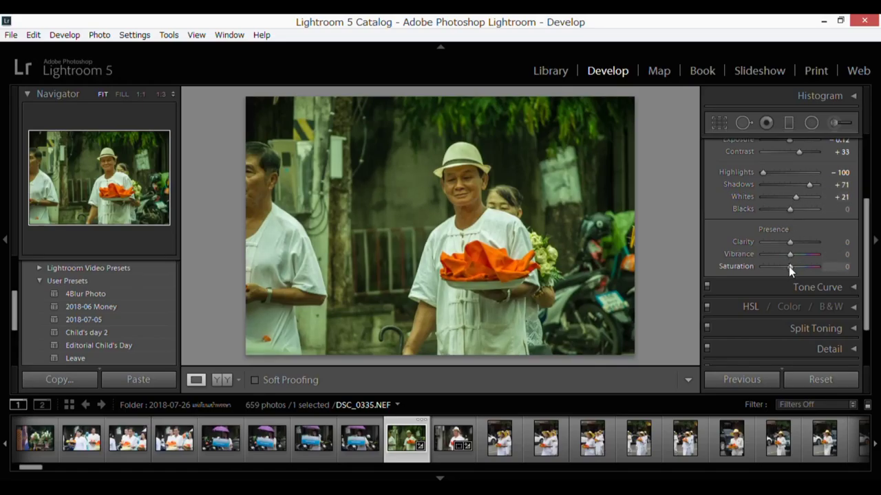
mouse_move(789, 266)
left_mouse_down()
mouse_move(806, 268)
mouse_move(796, 268)
left_mouse_up()
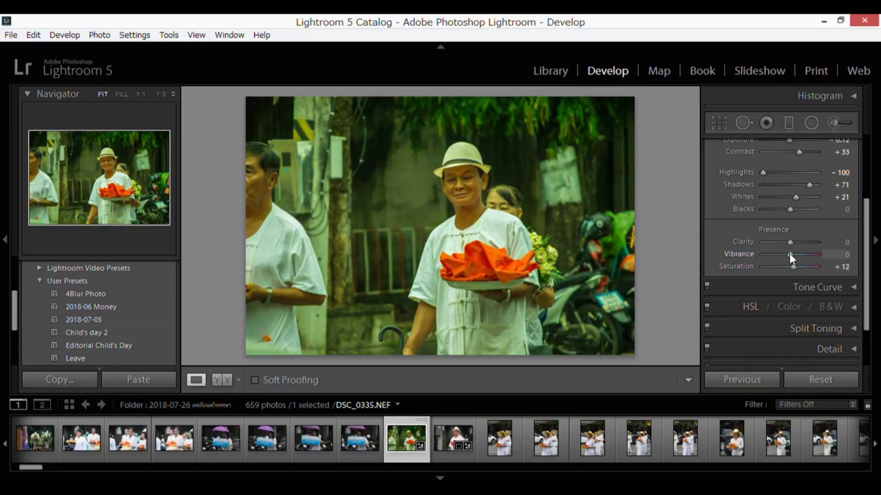
left_click_drag(790, 253, 782, 253)
left_click_drag(795, 271, 787, 274)
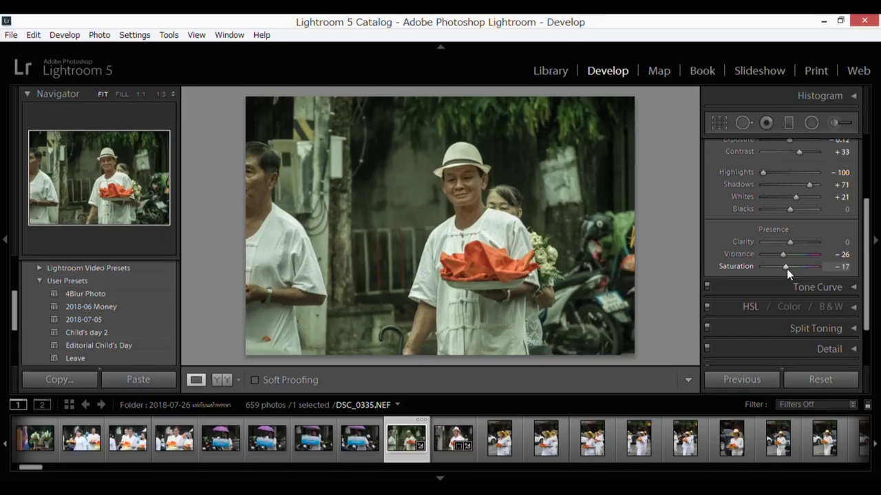
scroll(112, 355, "up", 3)
scroll(112, 354, "up", 3)
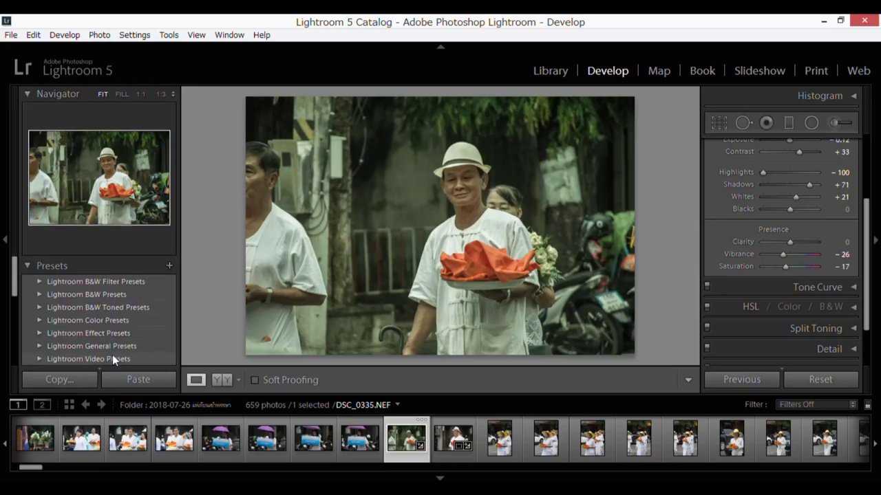
scroll(112, 355, "down", 2)
scroll(113, 355, "down", 3)
scroll(112, 354, "down", 2)
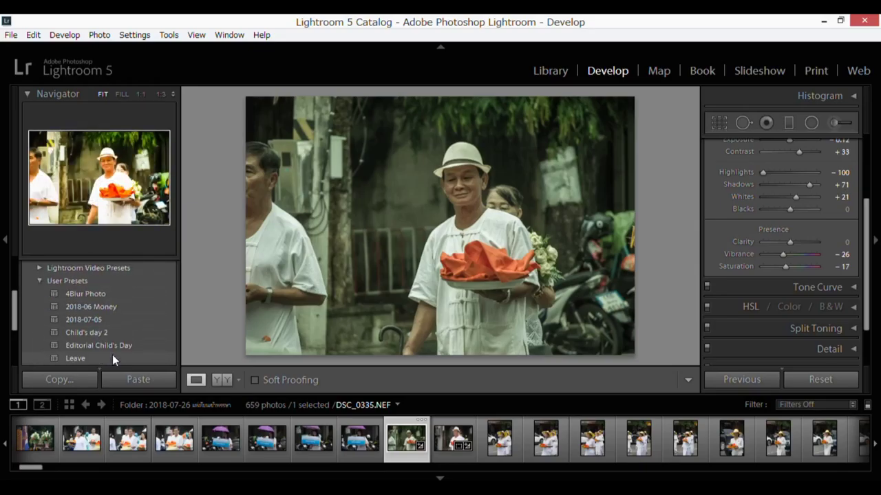
scroll(112, 355, "down", 2)
scroll(112, 355, "up", 3)
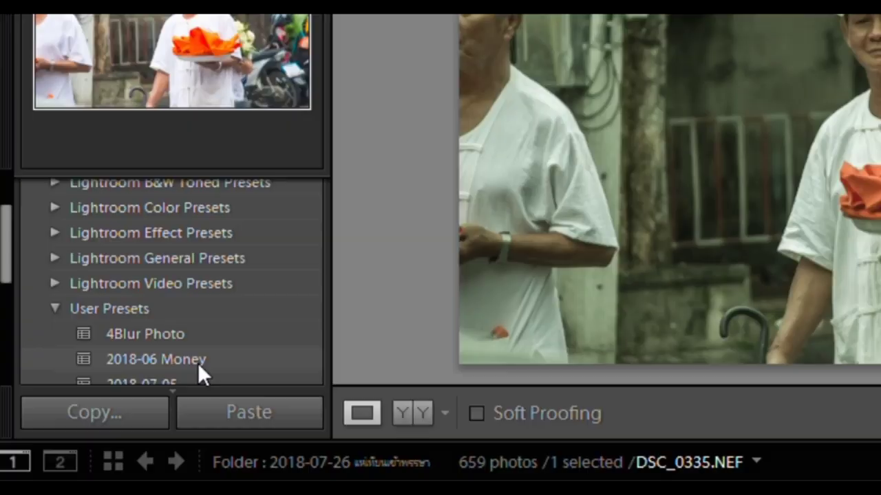
scroll(199, 367, "up", 3)
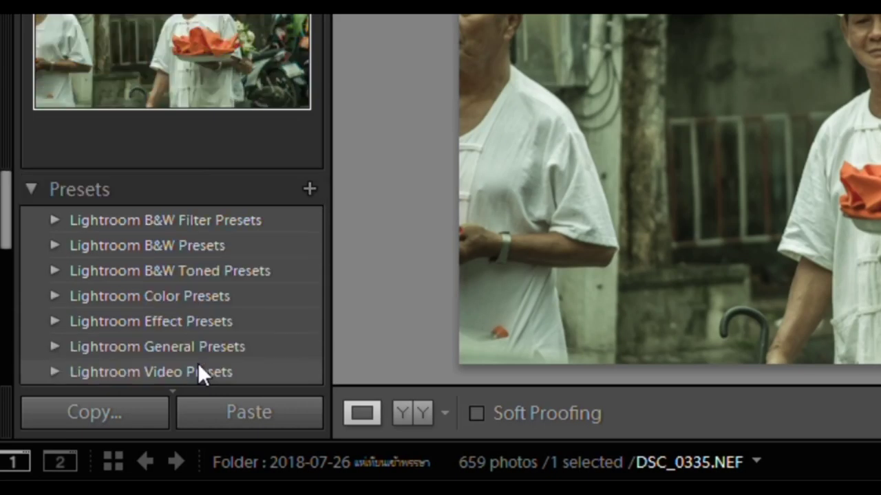
left_click(309, 189)
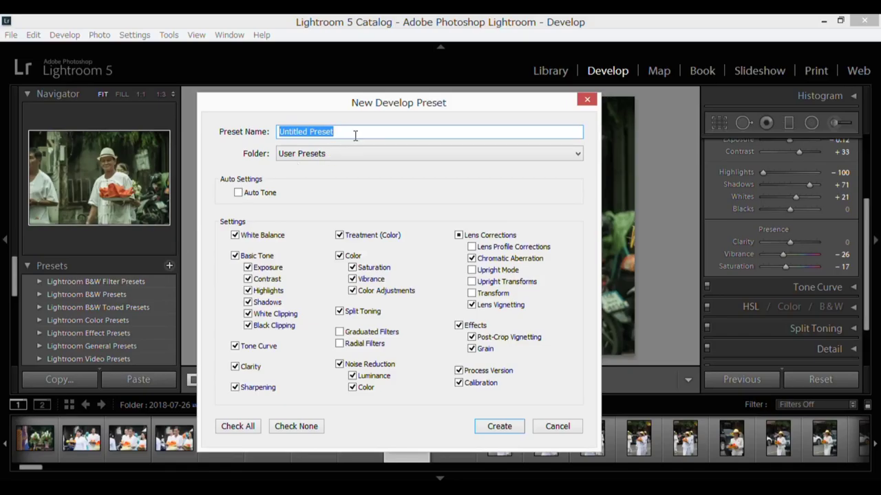
Name the new develop preset 'My Old tone' in User Presets and create it.
type("Old ")
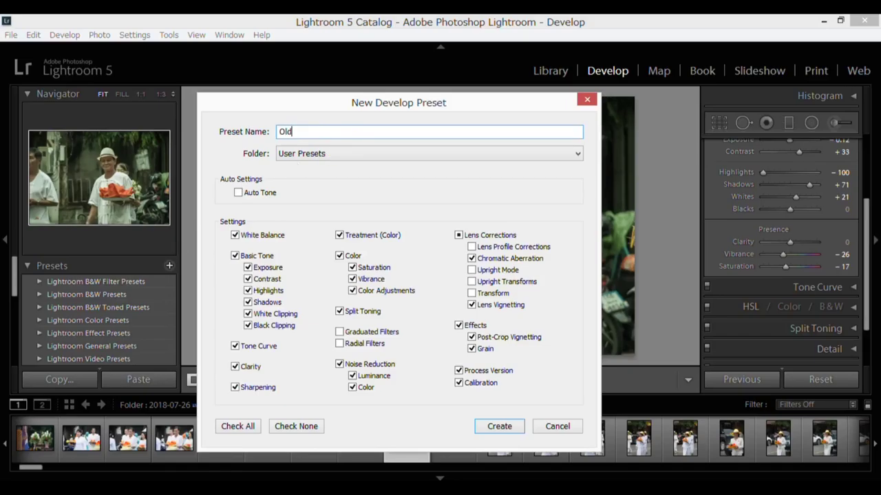
type("t")
type("one")
key("Home")
type("My")
left_click(440, 153)
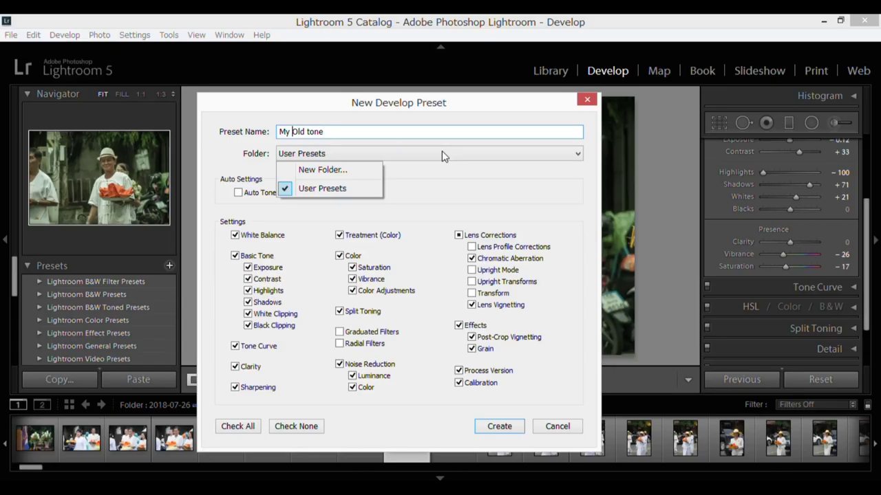
left_click(441, 151)
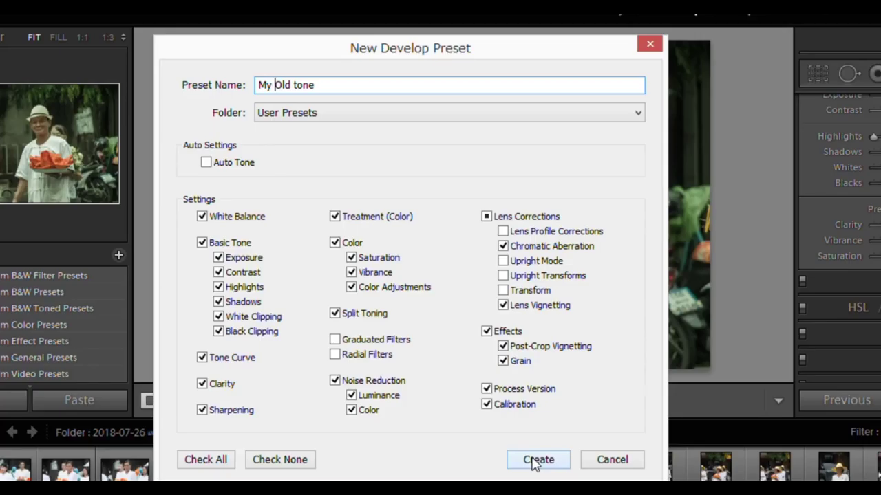
left_click_drag(257, 86, 339, 85)
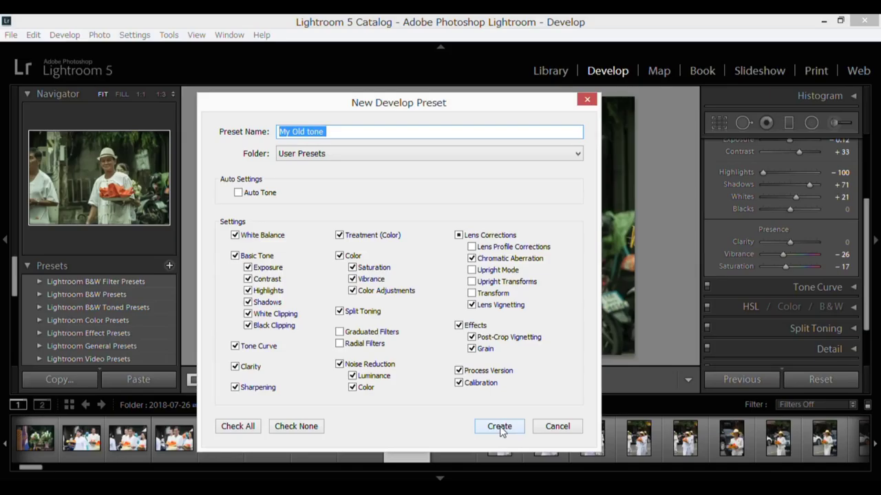
left_click(498, 427)
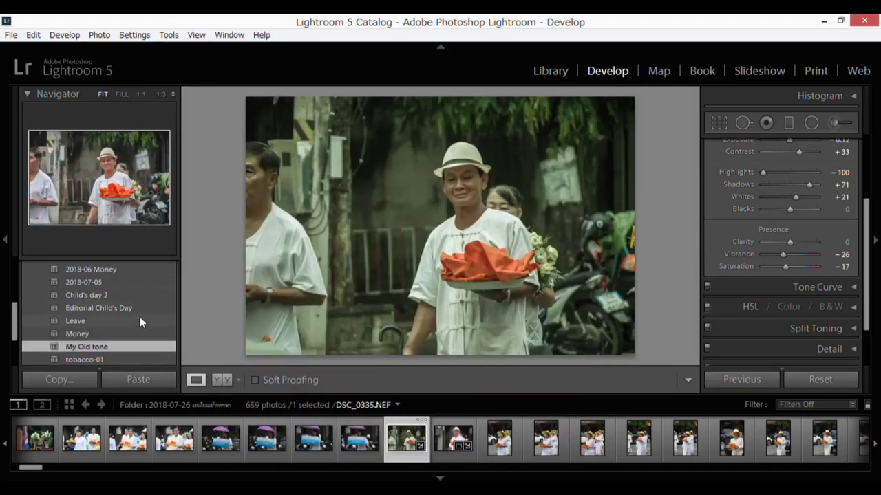
scroll(120, 335, "up", 2)
scroll(120, 334, "down", 2)
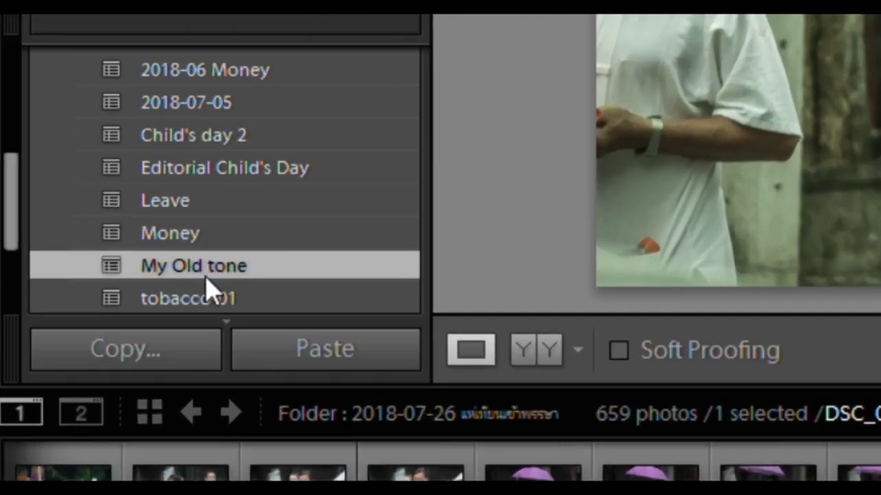
scroll(220, 271, "up", 3)
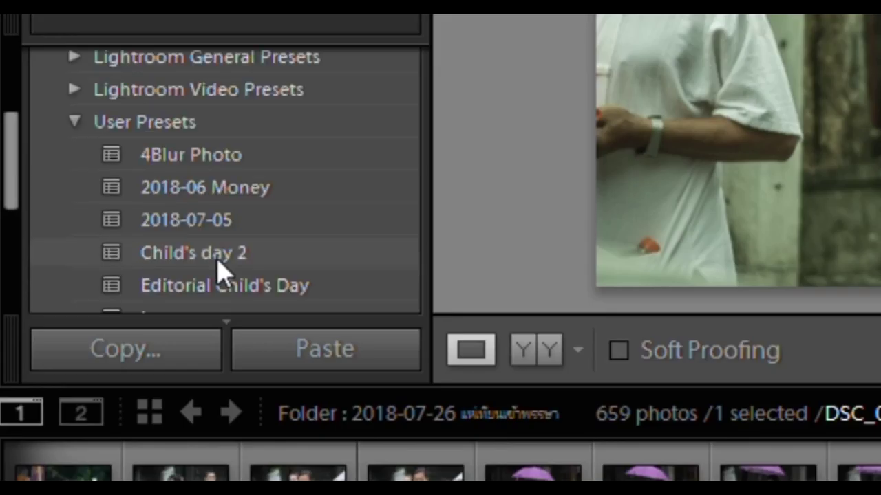
scroll(220, 159, "down", 2)
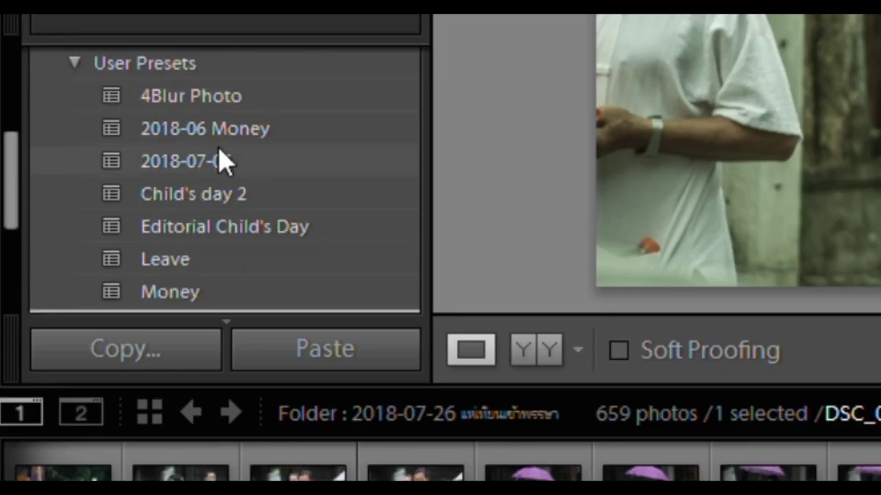
scroll(218, 155, "down", 2)
scroll(221, 171, "down", 1)
scroll(227, 185, "up", 2)
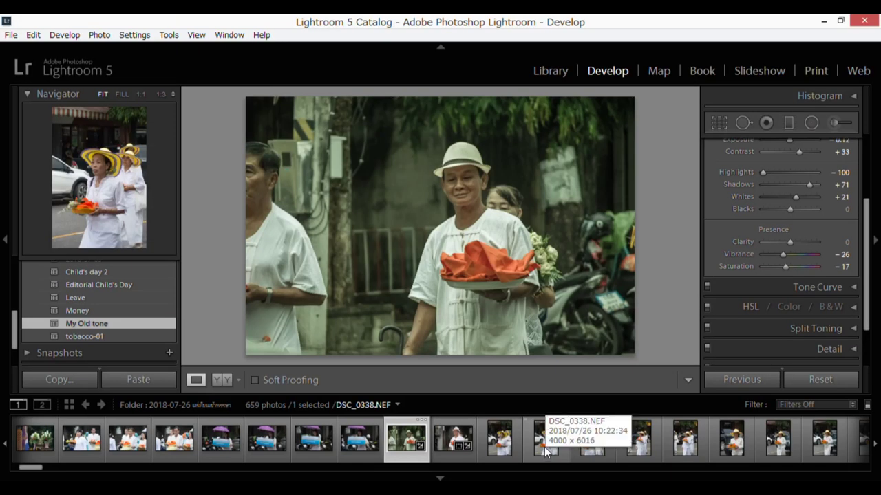
Open DSC_0338.NEF and apply the My Old tone user preset to it.
left_click(546, 440)
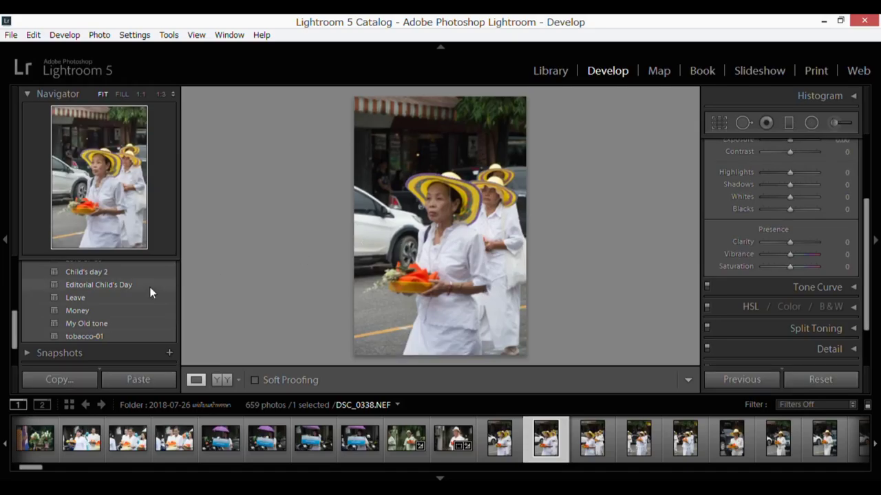
left_click(92, 323)
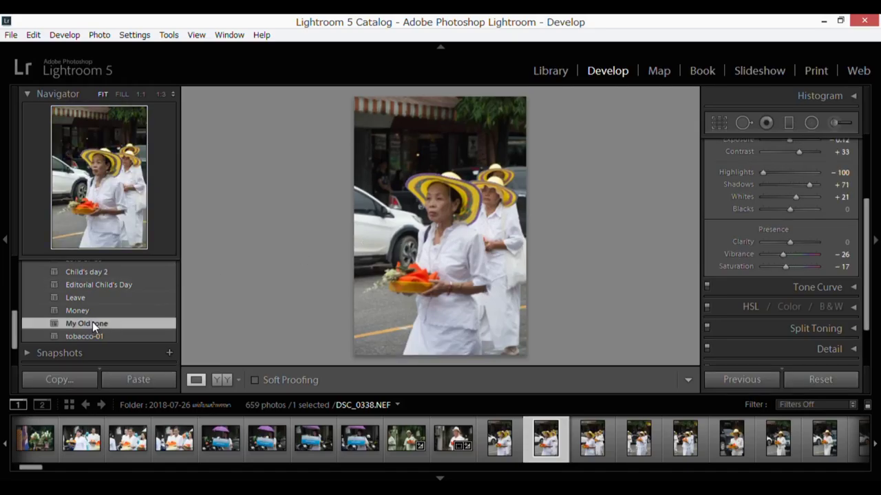